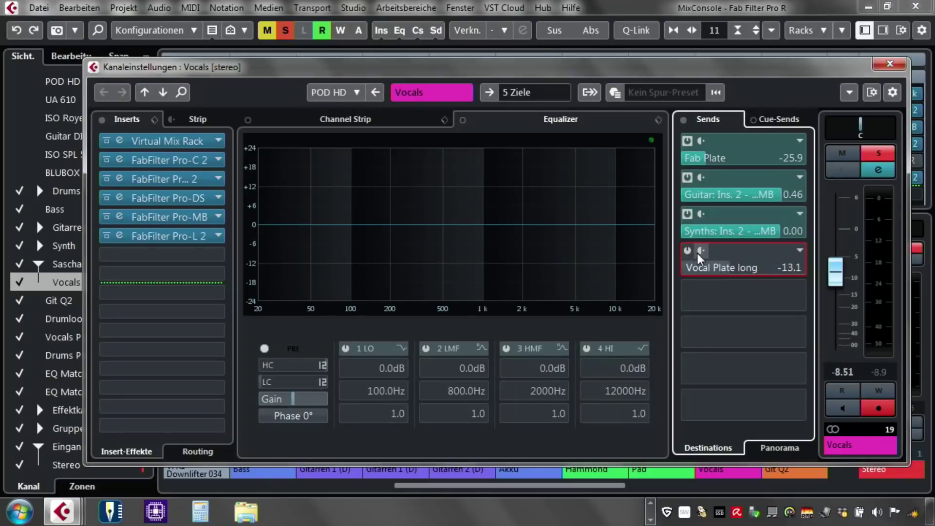
Play the soloed vocal, sweep its Fab Plate send up to about 1.2 dB and down to -22.8 dB, and close the channel settings
key("space")
left_click_drag(708, 162, 799, 158)
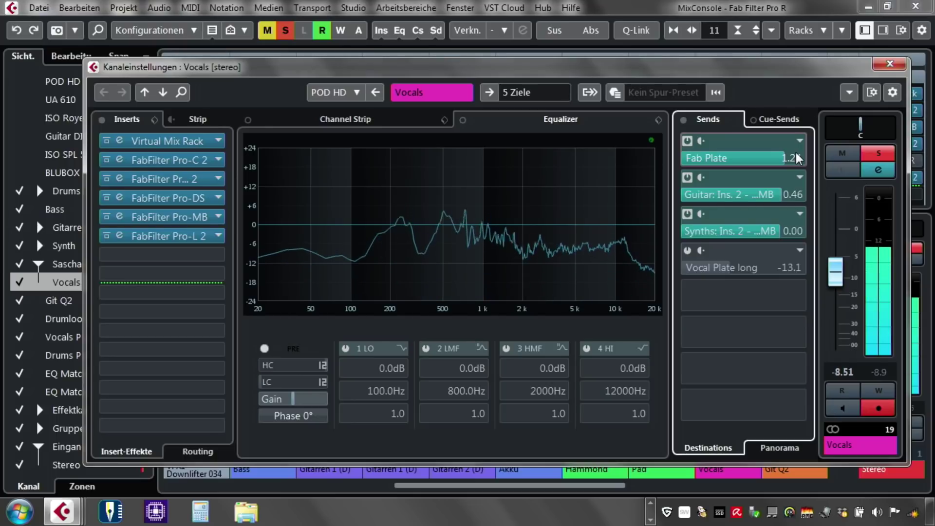
left_click_drag(798, 158, 721, 170)
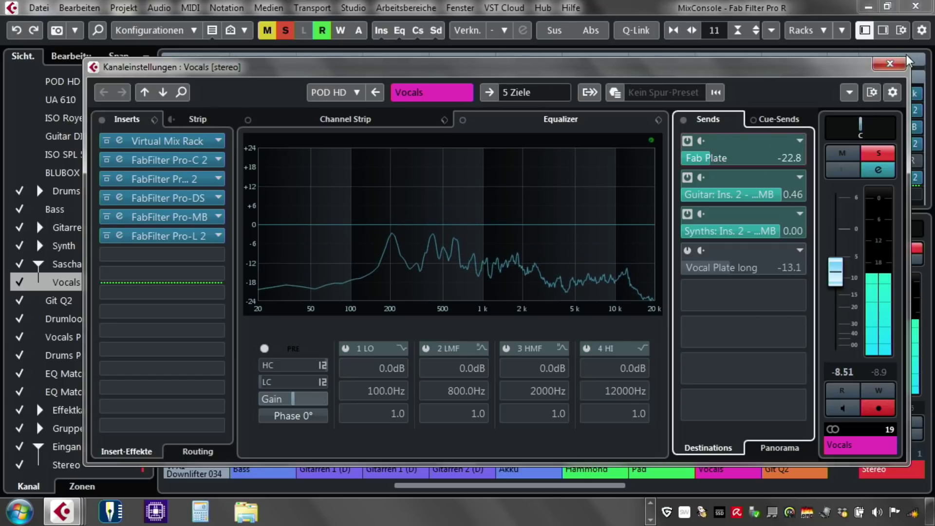
left_click(890, 64)
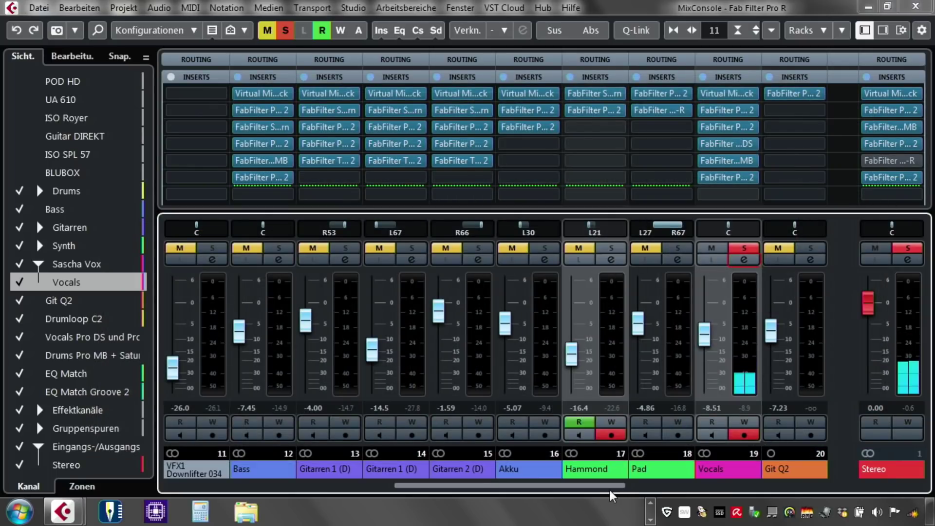
Inspect the predelay and EQ curves of the FabFilter Pro-R on the Fab Plate channel, and close the plug-in
left_click_drag(597, 487, 860, 466)
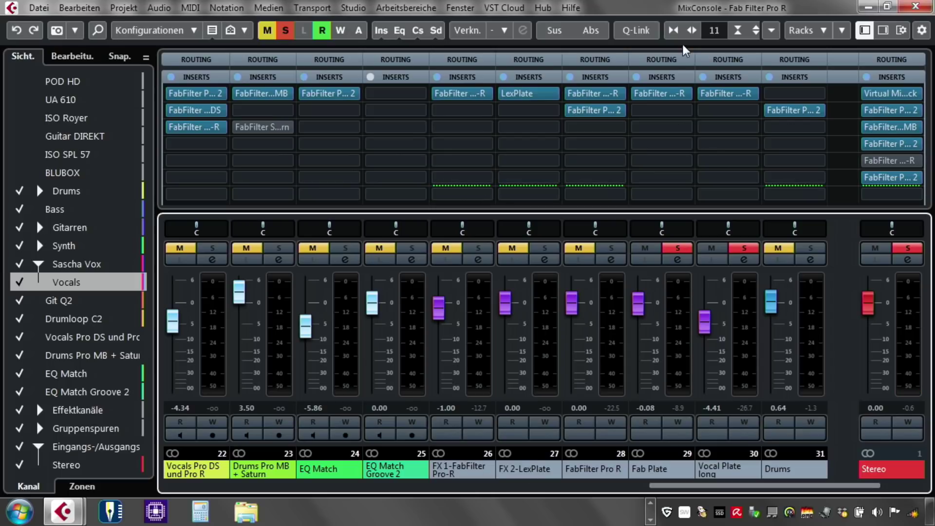
left_click(662, 94)
mouse_move(525, 315)
mouse_move(420, 480)
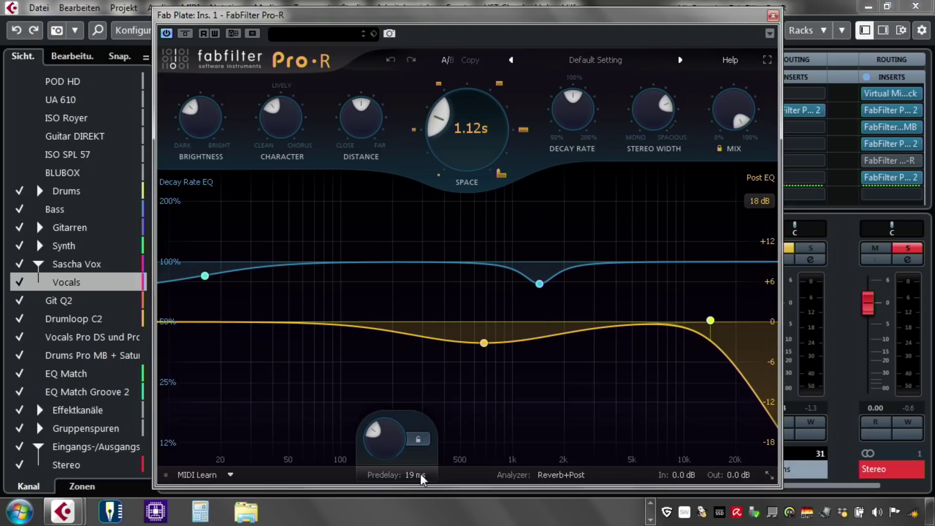
left_click_drag(527, 8, 507, 7)
mouse_move(464, 341)
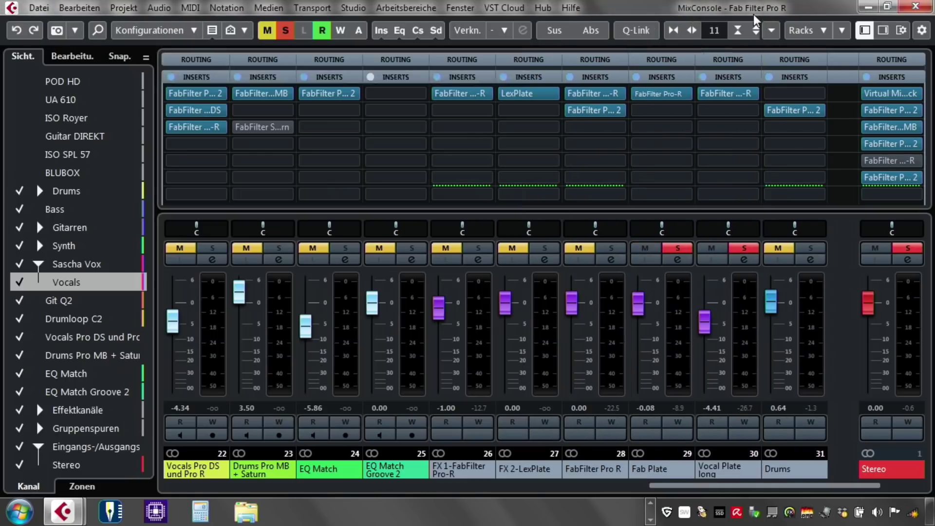
left_click(753, 12)
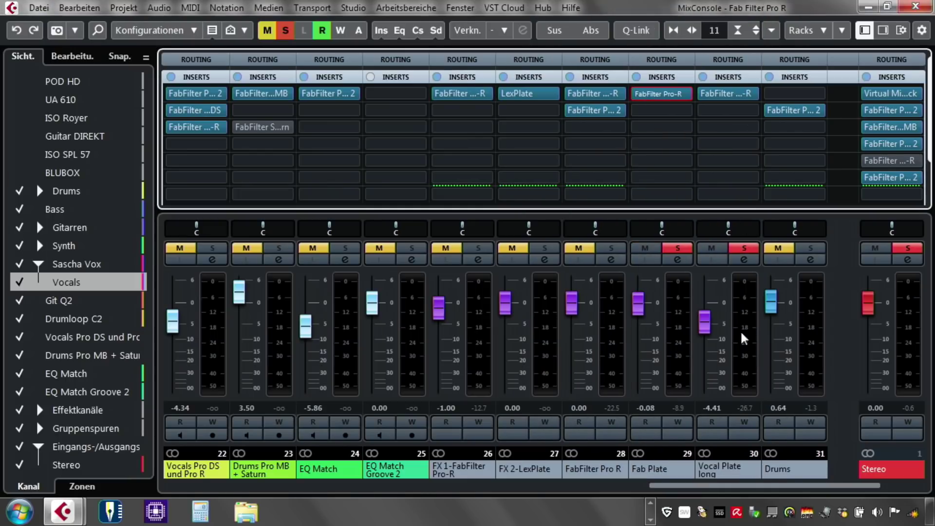
Check the Fab Plate send in the Vocals channel settings during playback, and close the settings
left_click_drag(674, 485, 428, 492)
left_click(744, 259)
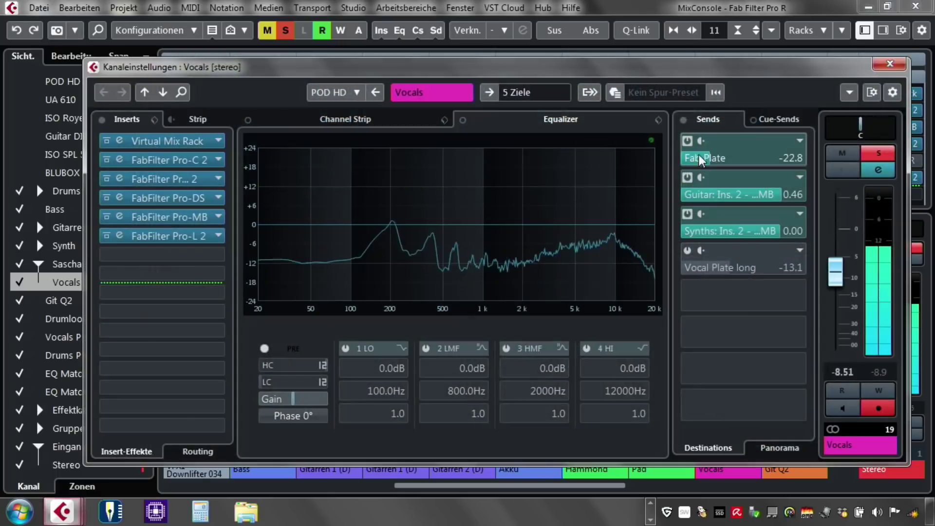
left_click(890, 65)
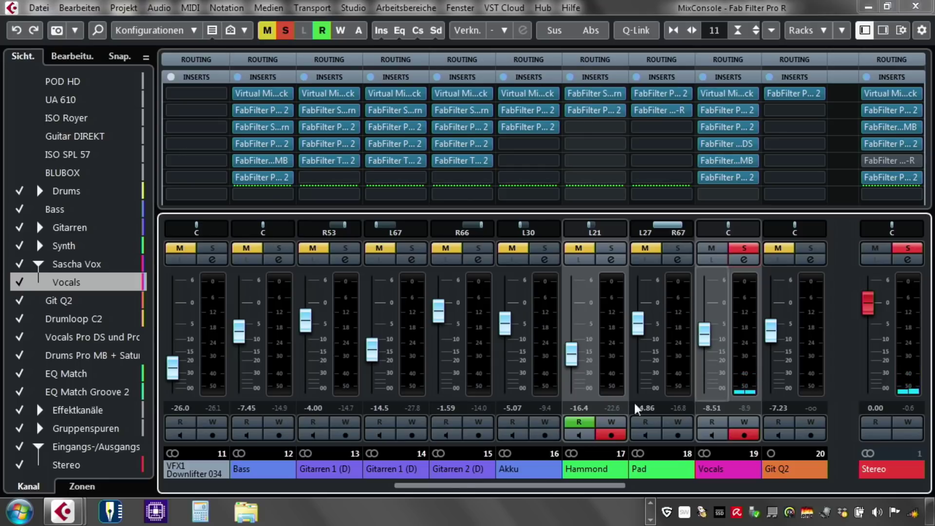
Reopen the Fab Plate channel's Pro-R, check its predelay, and play the vocal briefly to examine the Decay Rate EQ
left_click_drag(458, 486, 800, 481)
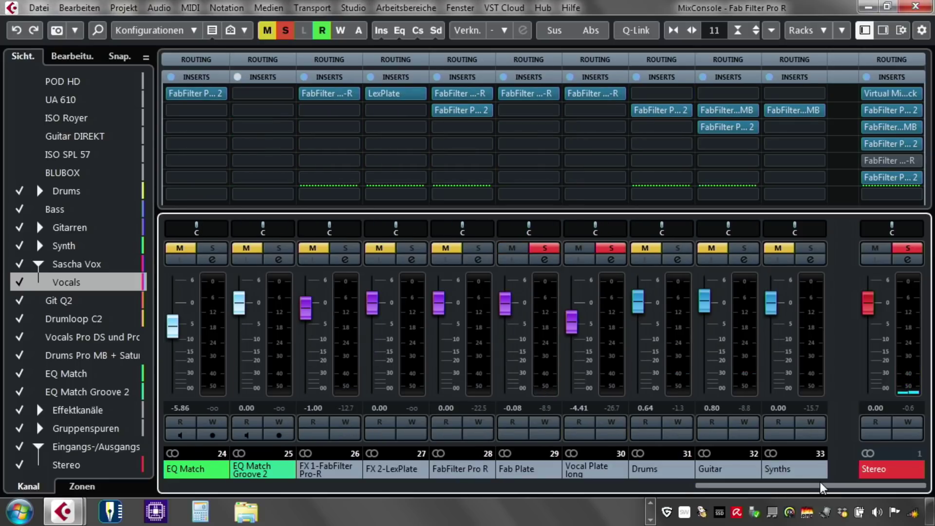
left_click(531, 94)
mouse_move(403, 474)
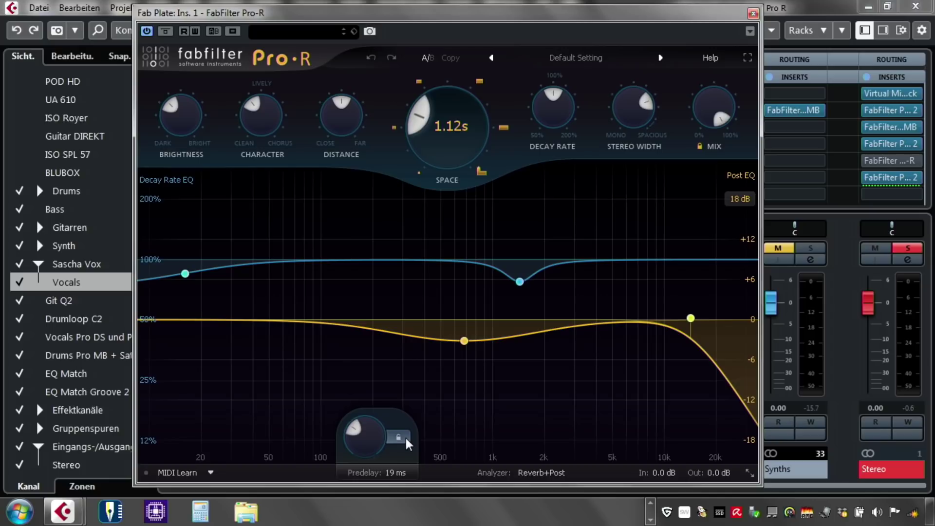
key("space")
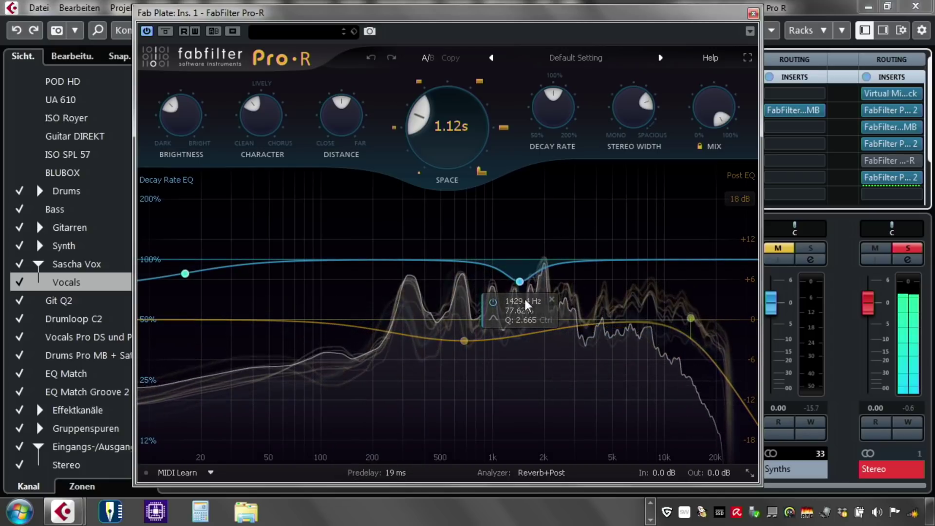
key("space")
Shift the Fab Plate reverb's mid Post EQ dip to about 723 Hz at -2.75 dB while the vocal plays
mouse_move(472, 334)
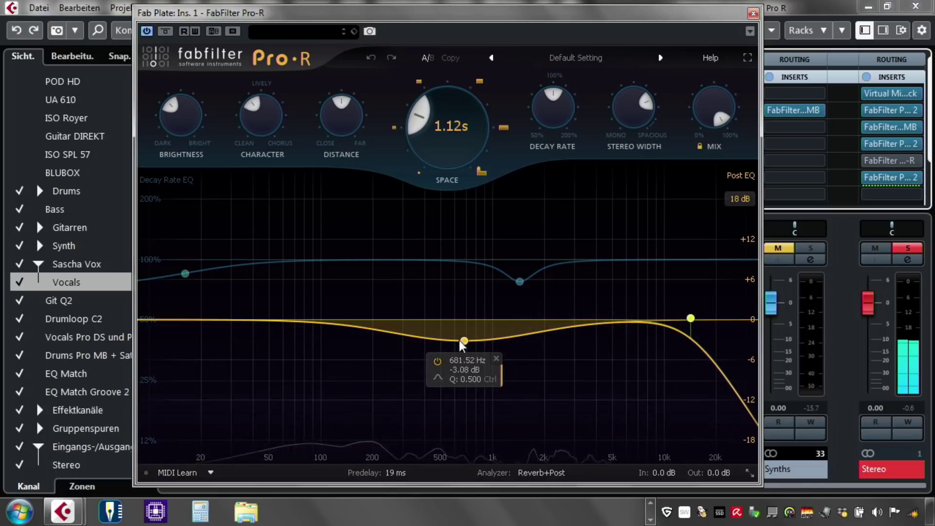
left_click(464, 341)
key("space")
mouse_move(467, 340)
left_mouse_down()
mouse_move(486, 205)
mouse_move(470, 337)
left_mouse_up()
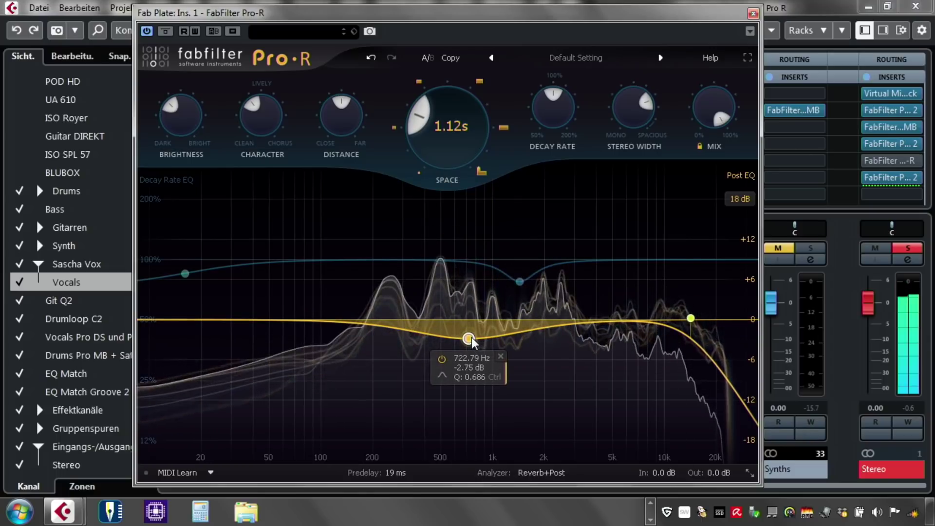
key("space")
Examine the Fab Plate reverb's high cut, Brightness, Distance, Space and Stereo Width settings, and close the plug-in
mouse_move(693, 318)
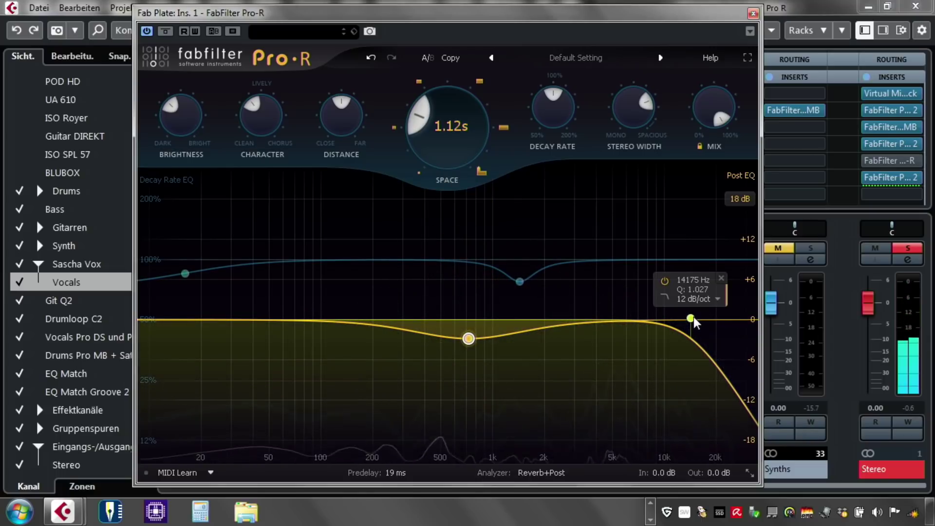
left_click(691, 318)
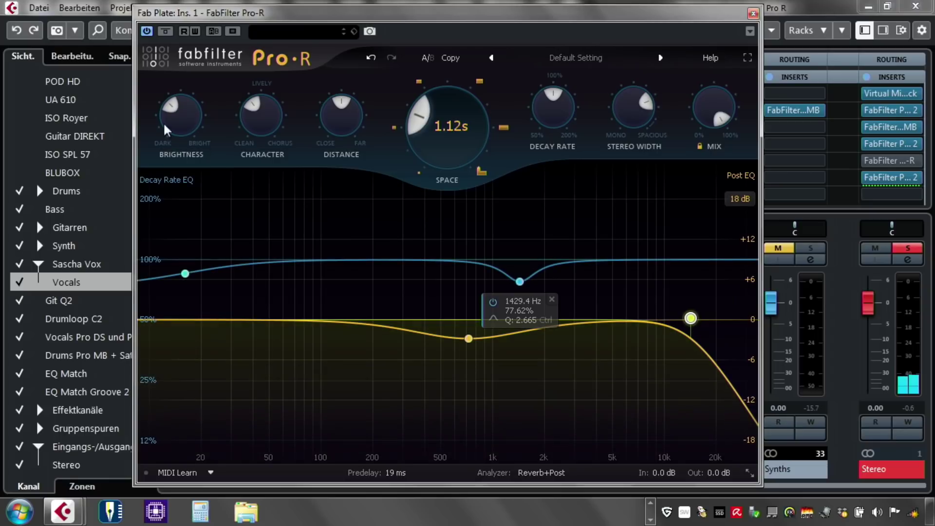
mouse_move(168, 113)
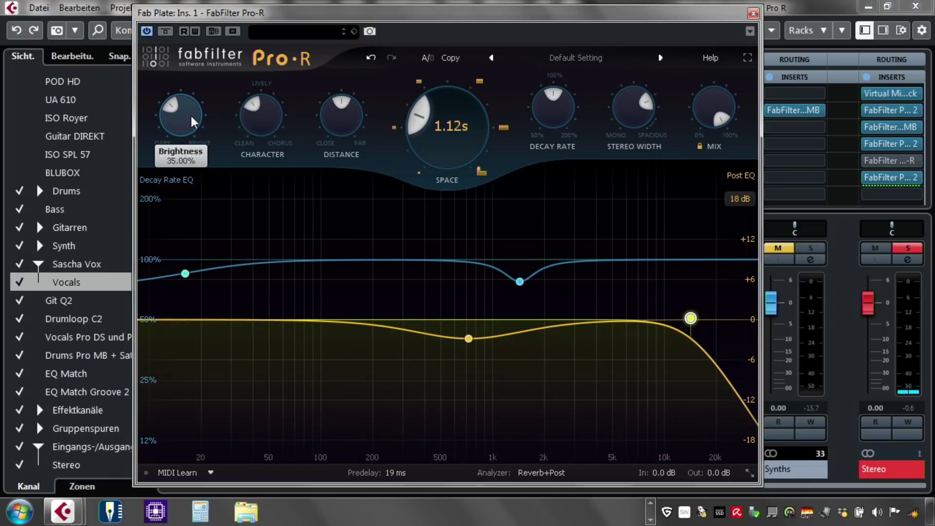
mouse_move(342, 123)
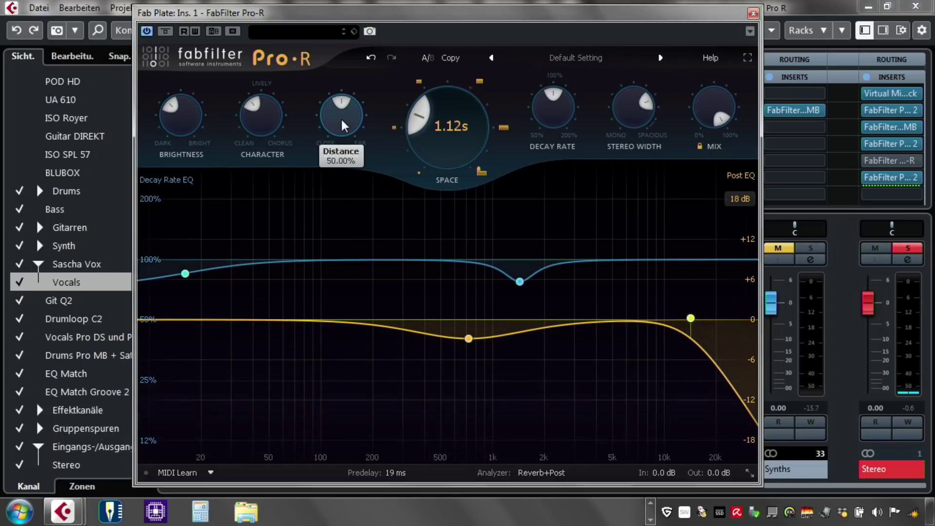
mouse_move(416, 132)
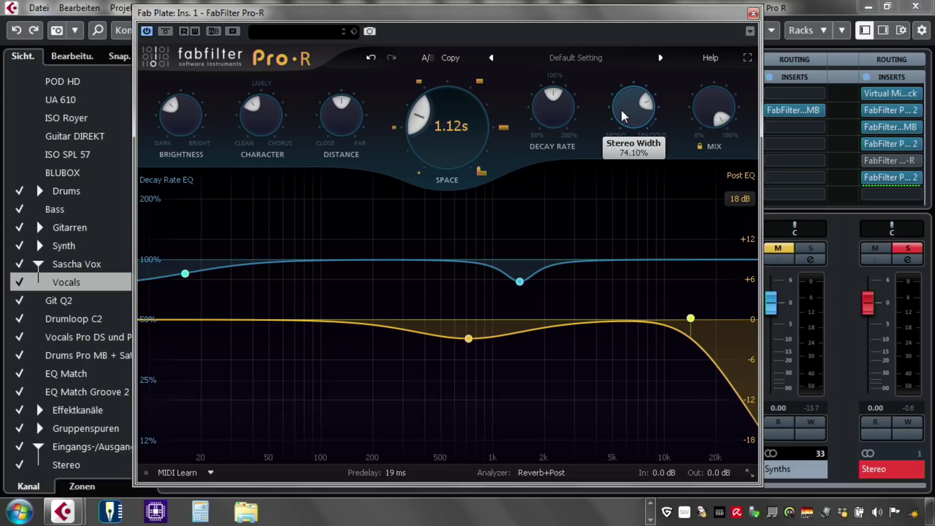
left_click(753, 13)
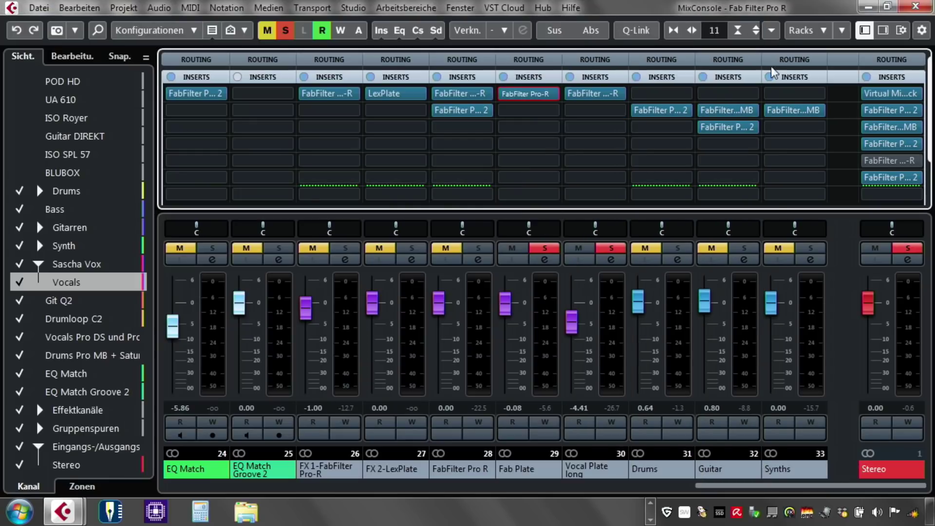
Clear all solos in the mixer and activate the Vocal Plate long send in the Vocals channel settings
left_click(290, 30)
left_click_drag(724, 484, 515, 482)
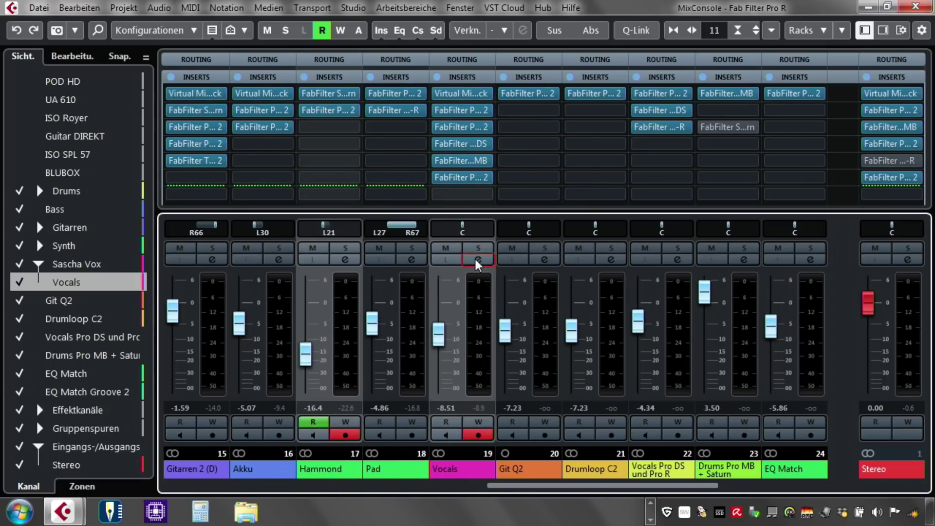
left_click(477, 259)
left_click_drag(657, 157, 656, 158)
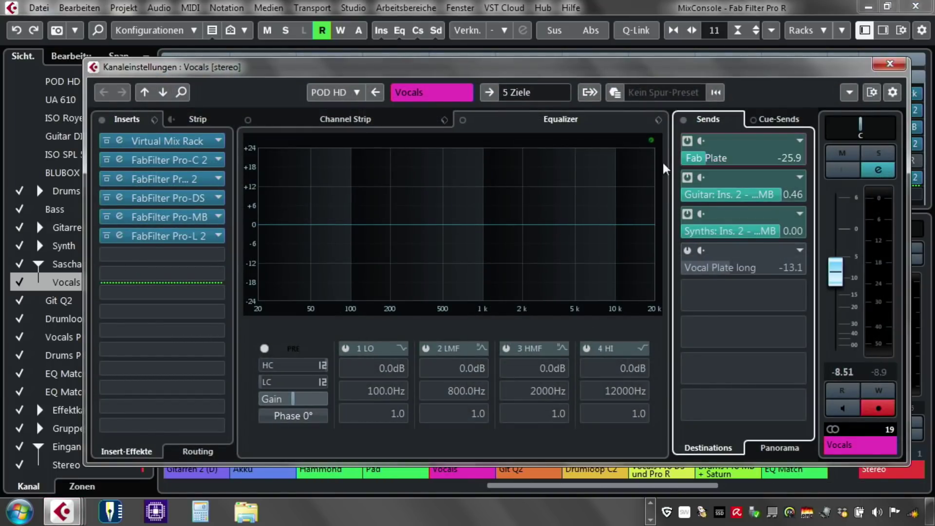
left_click(687, 252)
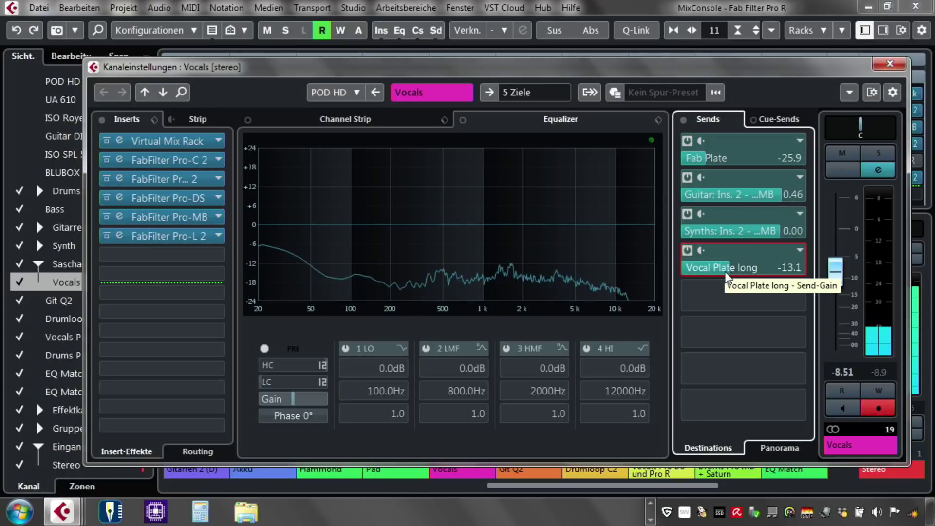
Solo the Vocals channel, raise its Vocal Plate long send to -1.18 dB, and close the channel settings
left_click(879, 153)
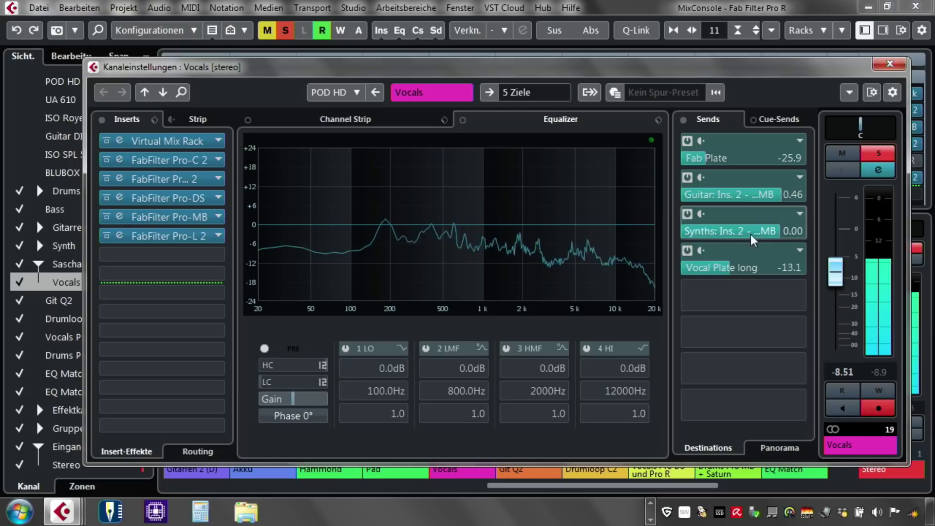
left_click_drag(731, 269, 789, 271)
left_click(889, 64)
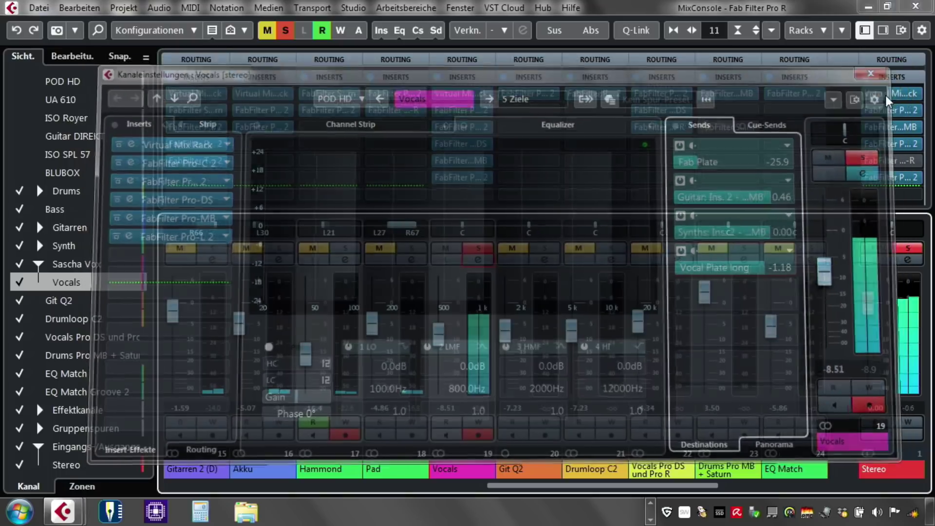
Open the Vocal Plate long channel's FabFilter Pro-R and examine its Space, Stereo Width, Distance and Character settings
left_click_drag(507, 483, 747, 489)
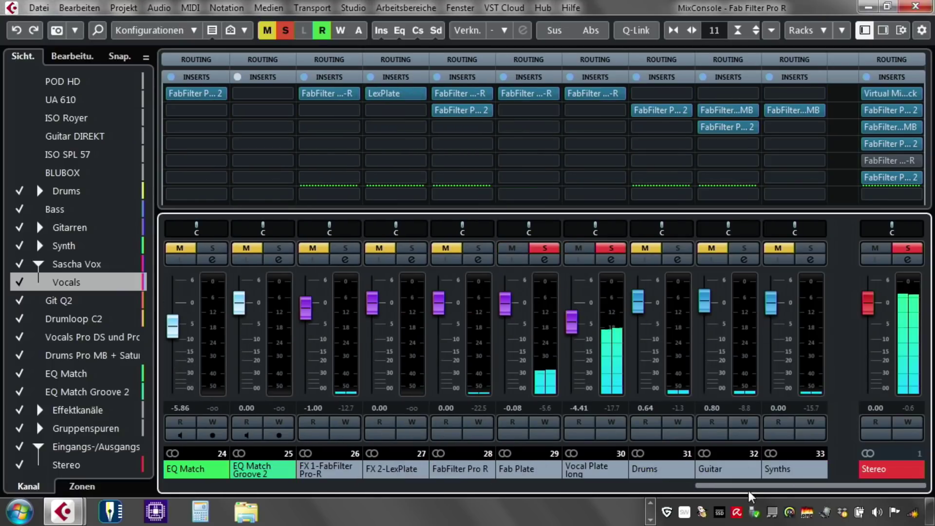
left_click(600, 92)
mouse_move(656, 368)
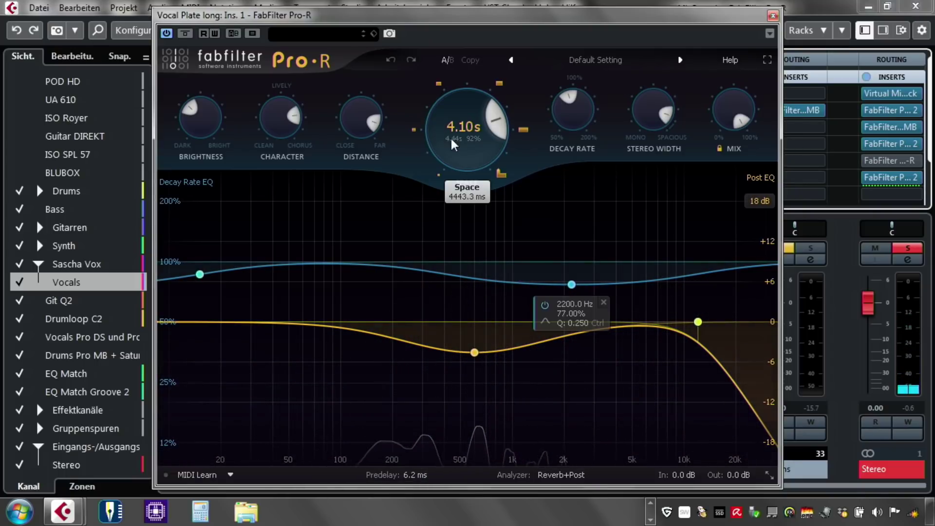
mouse_move(654, 108)
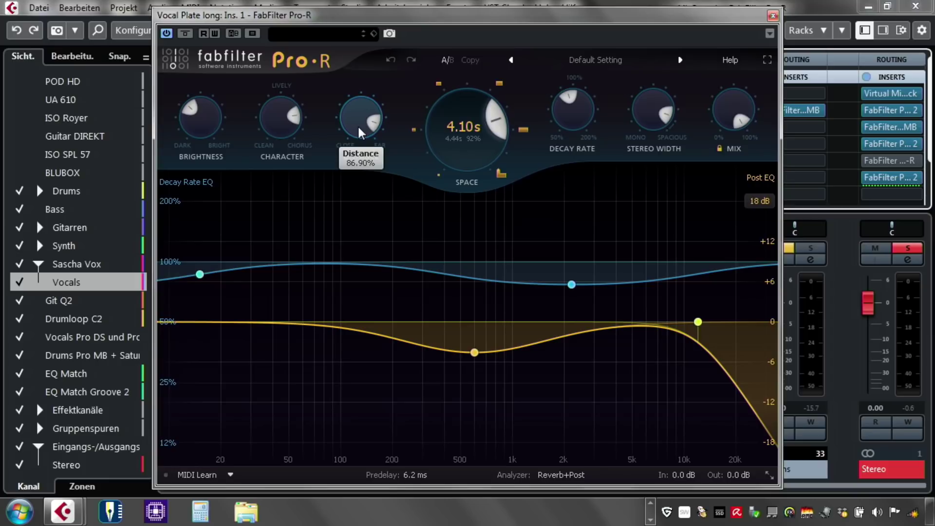
mouse_move(270, 128)
left_click(270, 122)
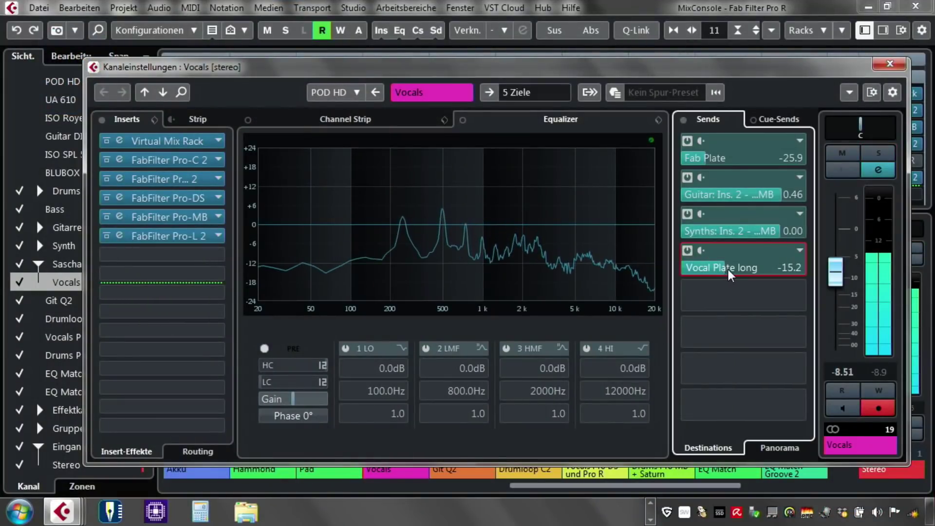
Balance the vocal reverb sends in the full mix, setting Vocal Plate long to -17.8 dB and Fab Plate to -27.0 dB
scroll(730, 268, "up", 2)
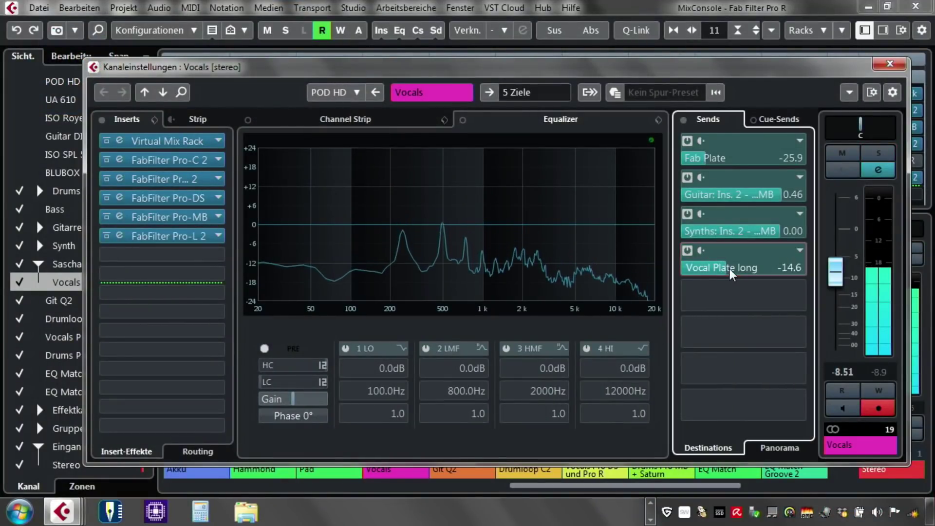
scroll(730, 269, "up", 1)
scroll(698, 162, "down", 2)
scroll(750, 268, "up", 4)
left_click_drag(766, 265, 748, 253)
mouse_move(738, 279)
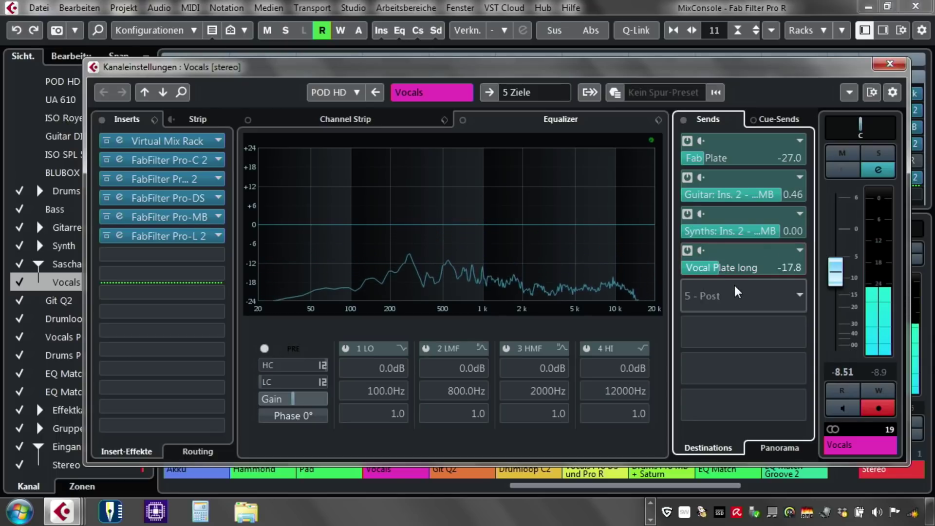